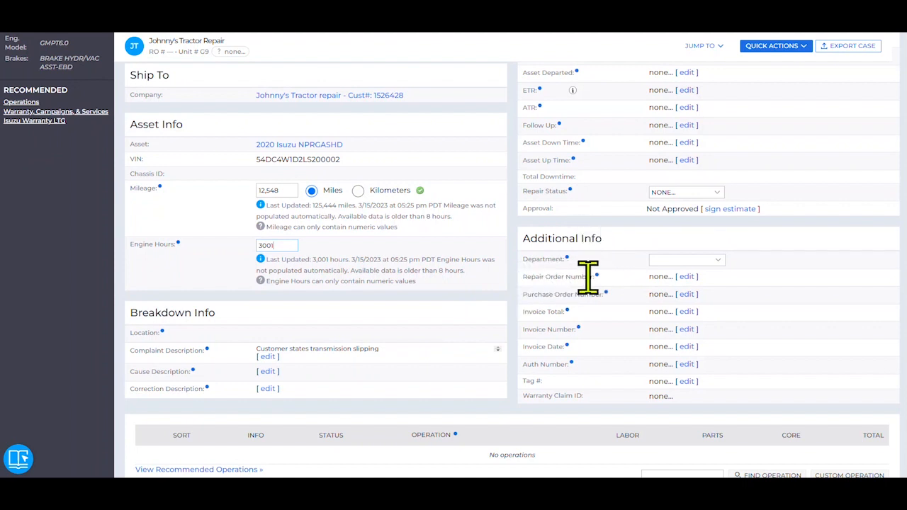
# - Enter the repair order number in the case's Additional Info section and save it
pyautogui.click(686, 276)
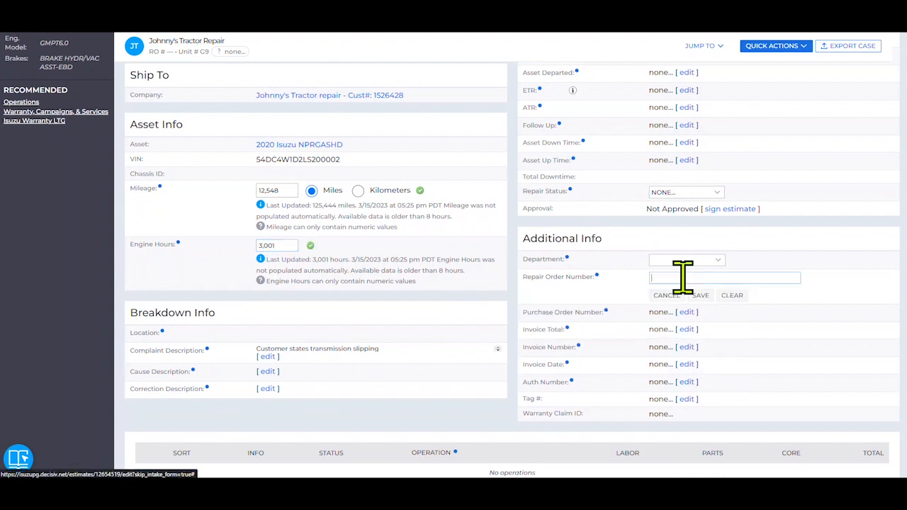
pyautogui.click(666, 277)
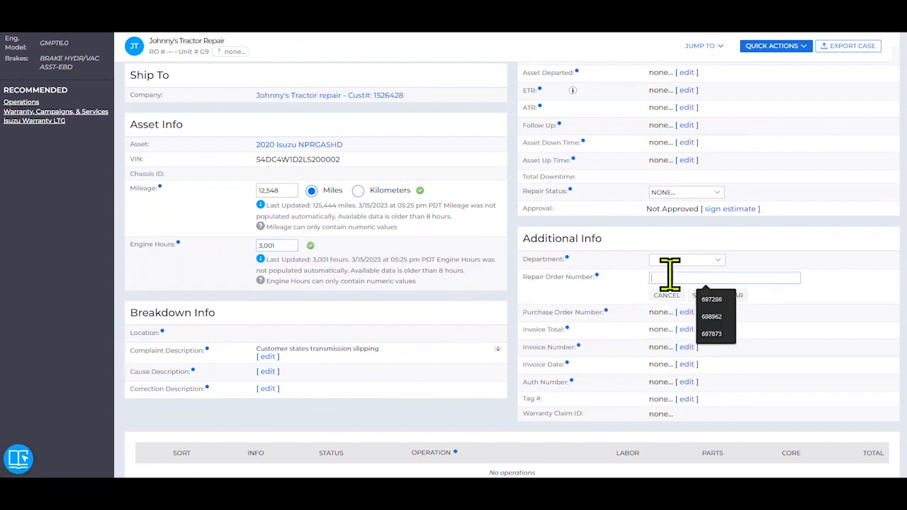
pyautogui.write('1234')
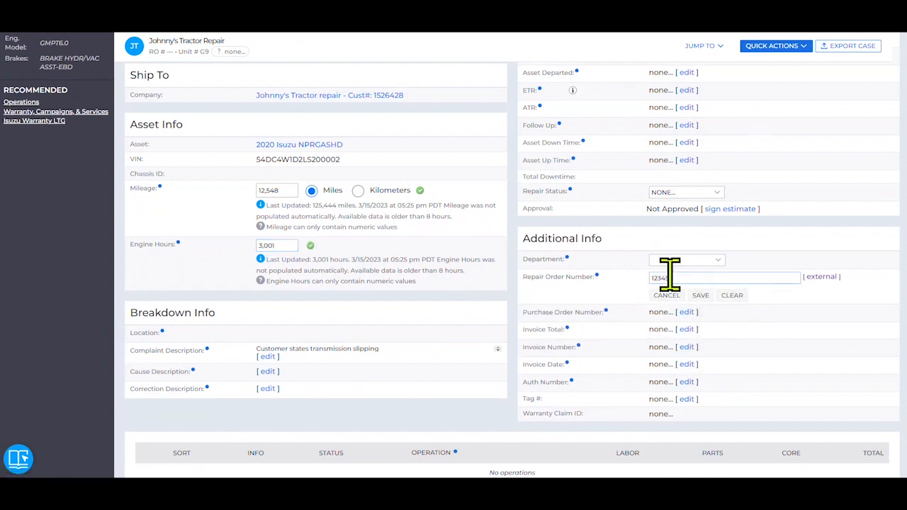
pyautogui.write('56')
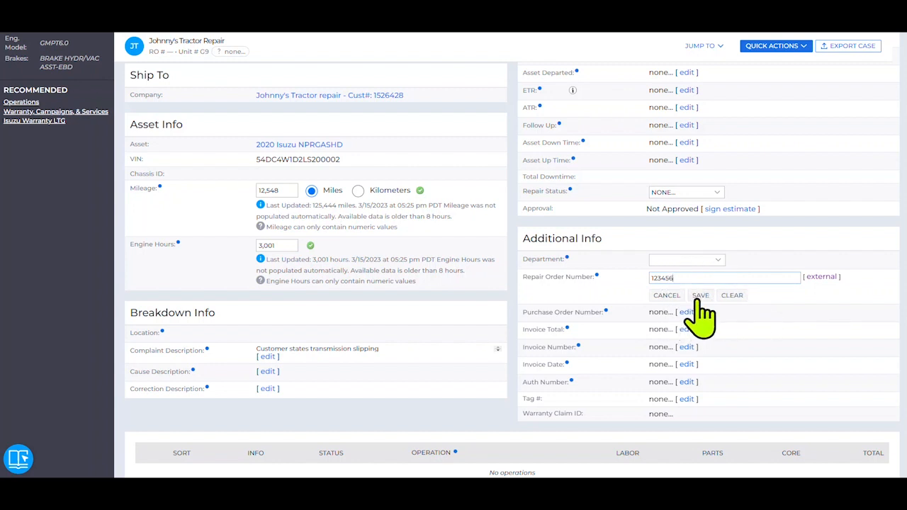
pyautogui.click(699, 297)
# - Open the operation finder from the case and search the Isuzu Labor Time Guide for k7000
pyautogui.scroll(-1, 697, 297)
pyautogui.scroll(-3, 694, 318)
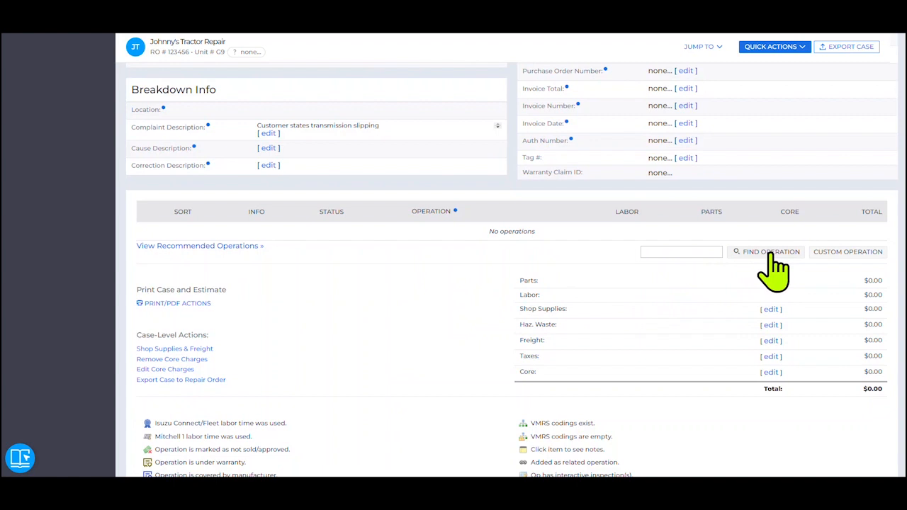
pyautogui.click(772, 263)
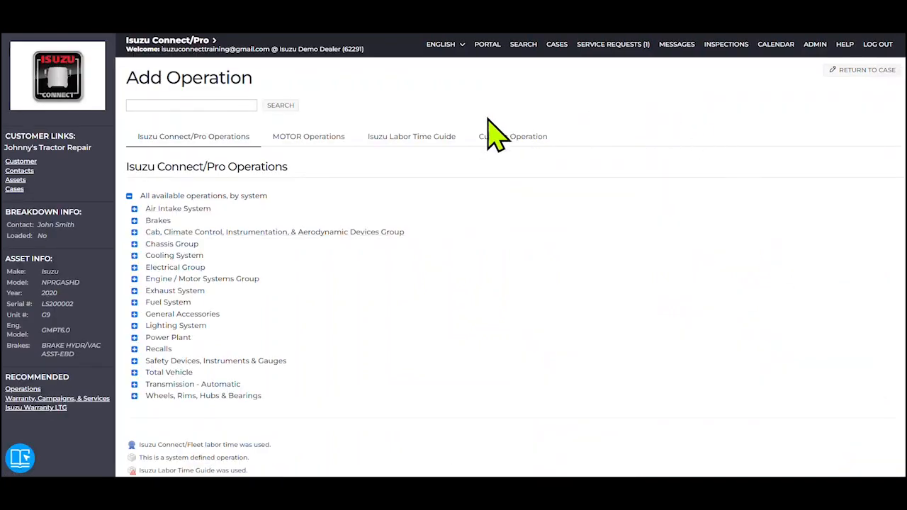
pyautogui.click(427, 141)
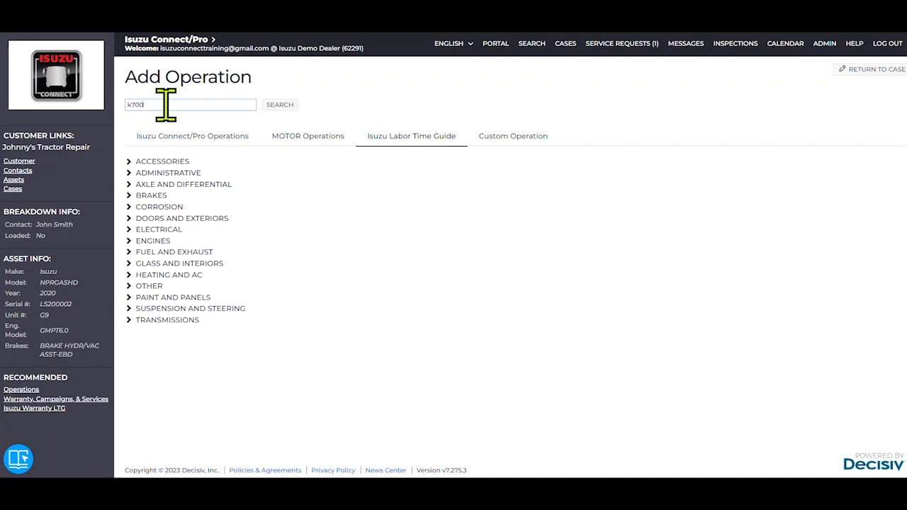
pyautogui.press('Return')
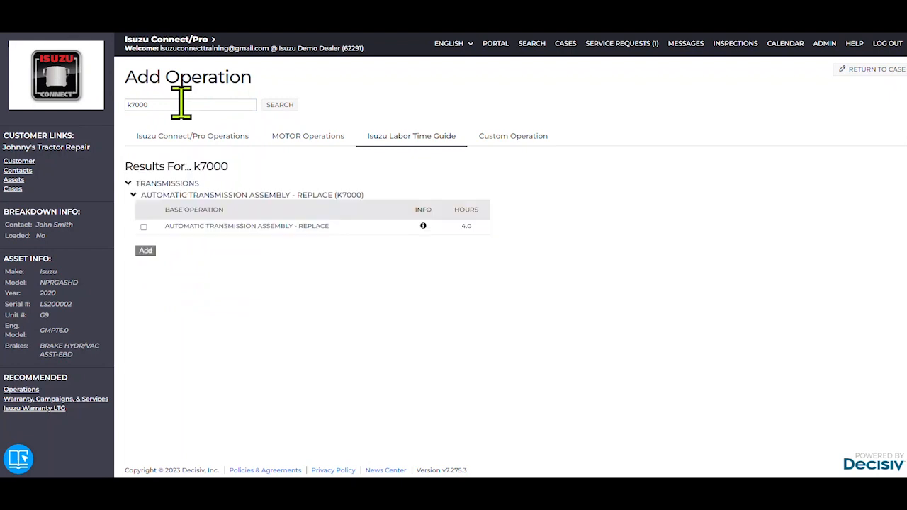
# - Search the labor time guide for transmission and add the base operation Automatic Transmission Assembly - Replace (K7000)
pyautogui.moveTo(179, 104); pyautogui.dragTo(122, 105)
pyautogui.press('Return')
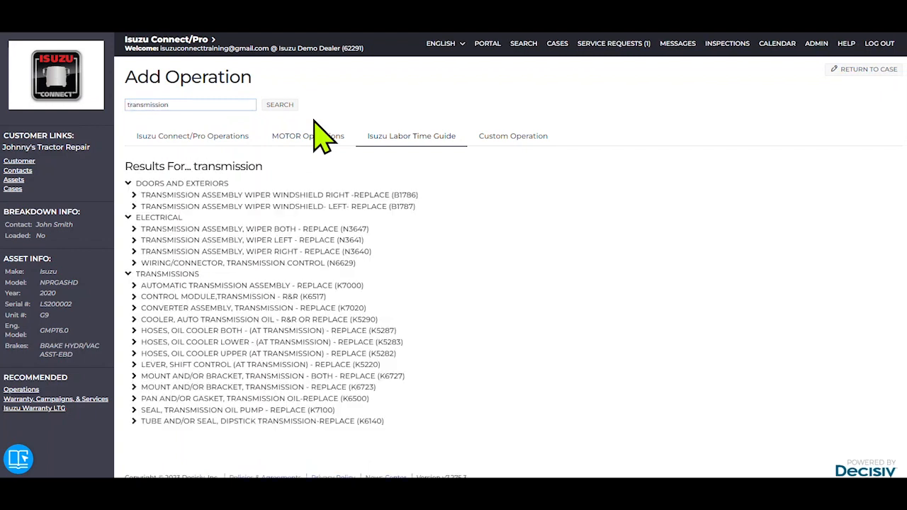
pyautogui.click(228, 286)
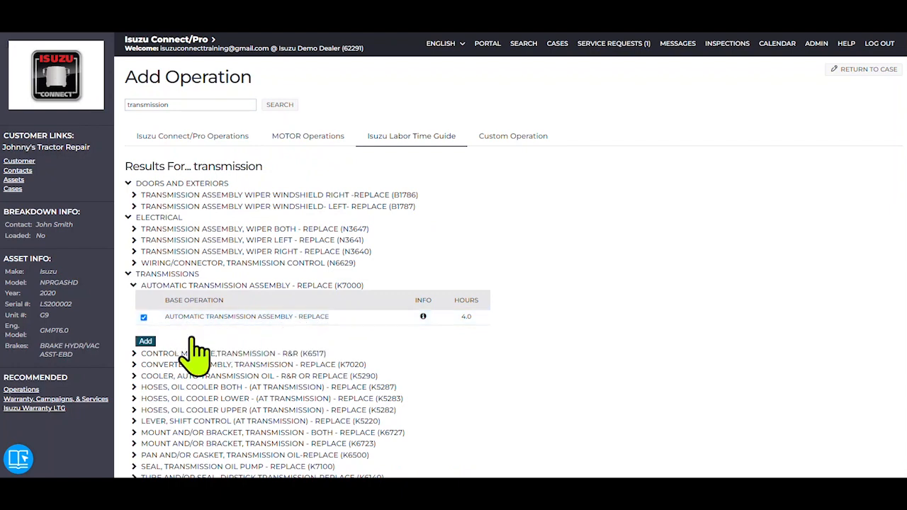
pyautogui.click(147, 342)
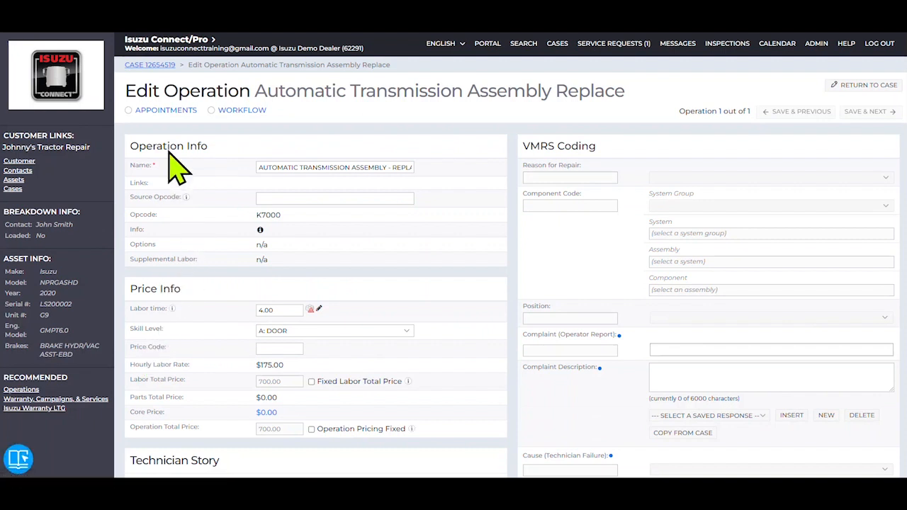
# - Set the operation's labor time to 5.00 and give it a fixed labor total price of 1000.00
pyautogui.click(234, 110)
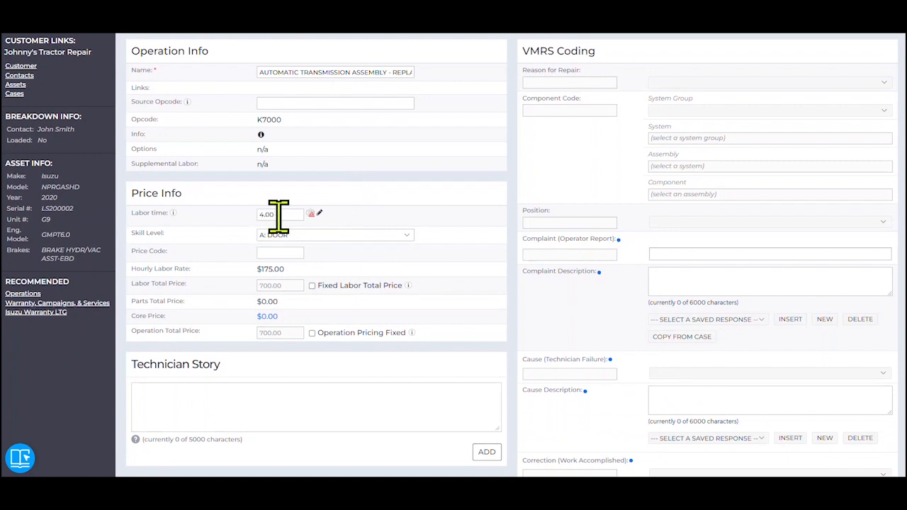
pyautogui.doubleClick(279, 216)
pyautogui.write('5.00')
pyautogui.click(312, 286)
pyautogui.click(312, 286)
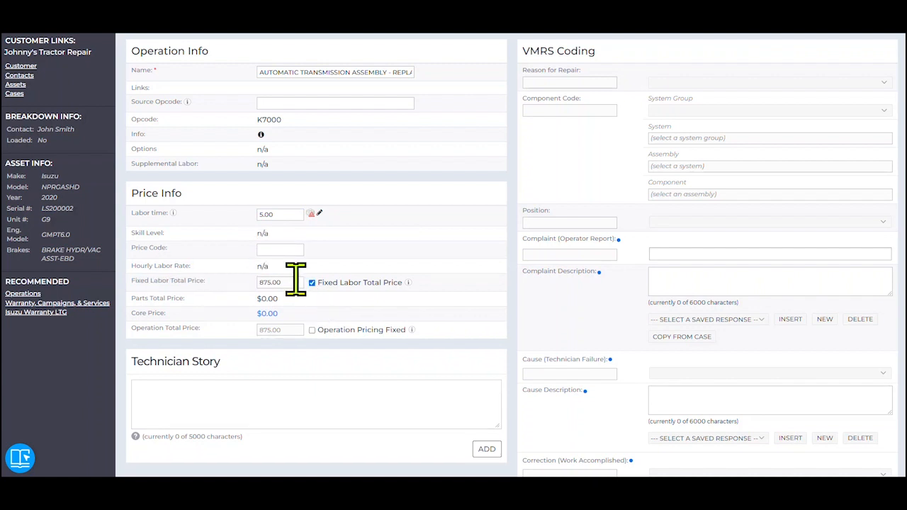
pyautogui.moveTo(295, 283); pyautogui.dragTo(241, 301)
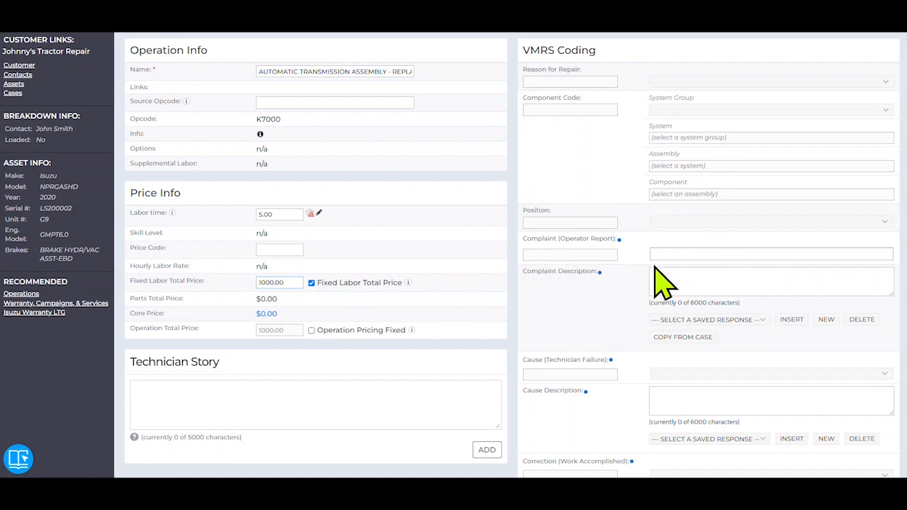
# - Enter the complaint description "Customer states transmission is slipping" and the cause description "Transmission pump failure"
pyautogui.click(672, 280)
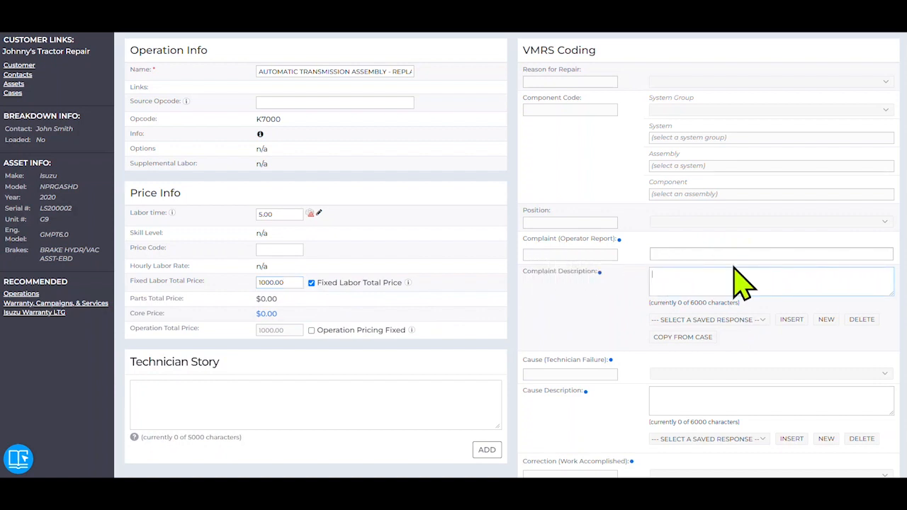
pyautogui.write('Customer states transmission is slipping')
pyautogui.click(690, 391)
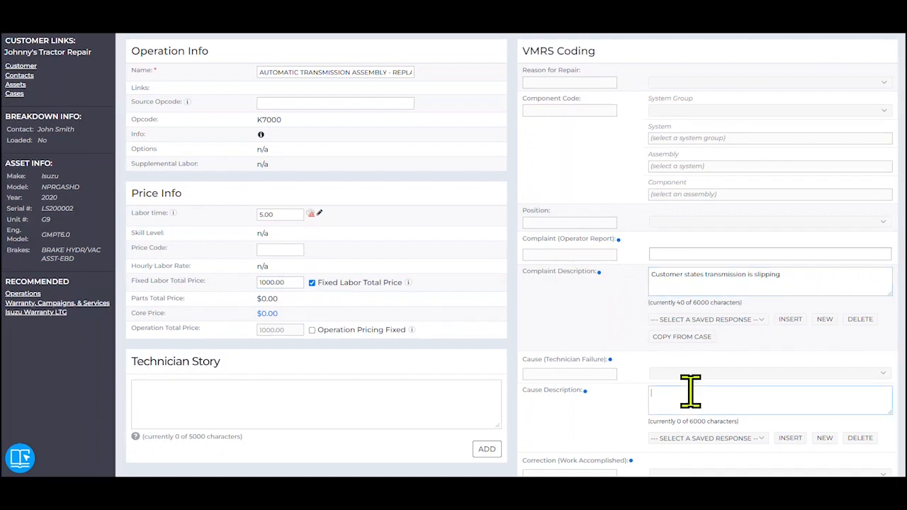
pyautogui.write('Transmission pump failure')
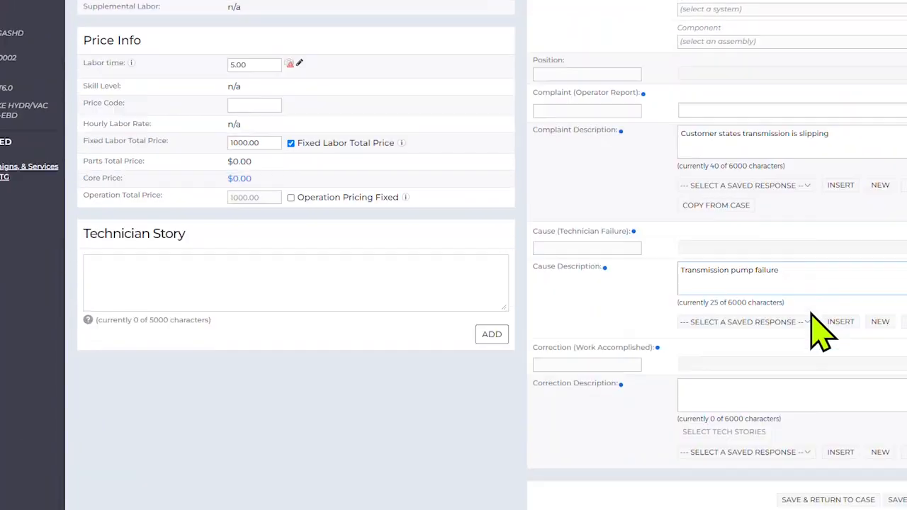
# - Enter the correction description "replace transmission, flush cooler lines, replace transmission cooler"
pyautogui.scroll(-2, 760, 434)
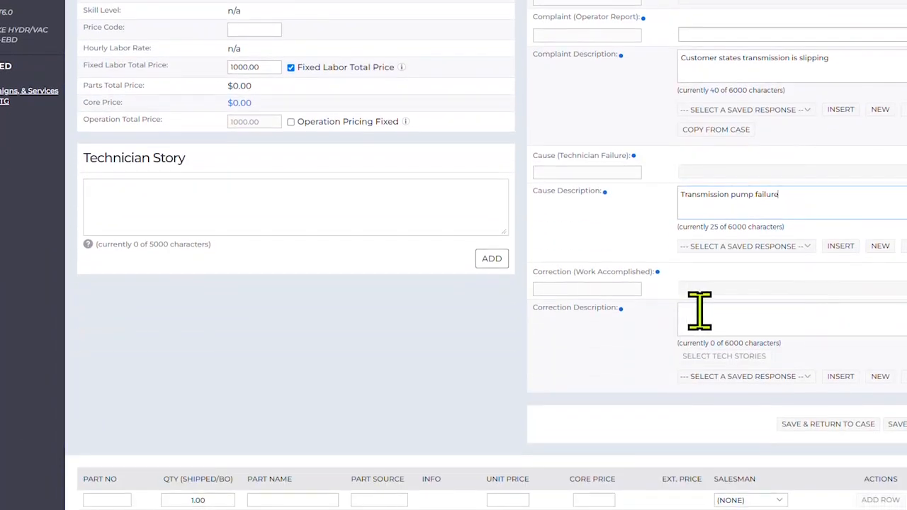
pyautogui.click(699, 311)
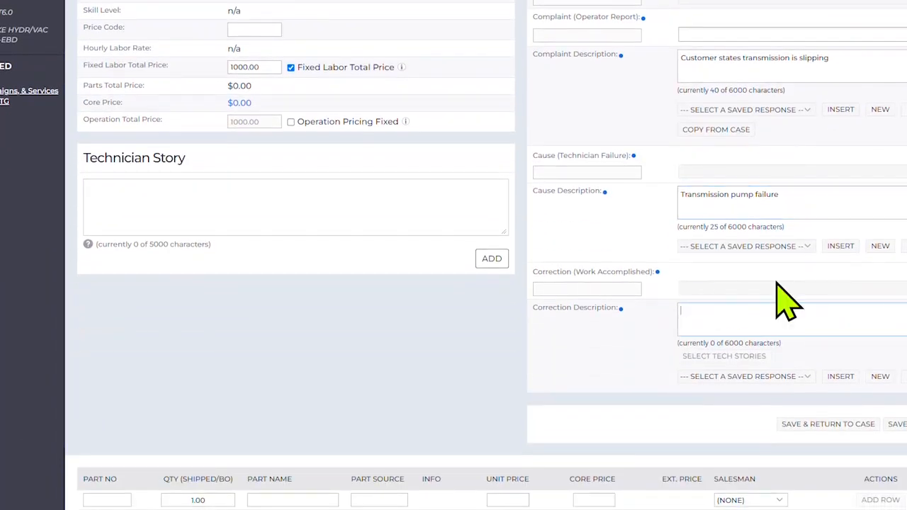
pyautogui.write('replace transmission, flush cooler lines, replace transmission cooler')
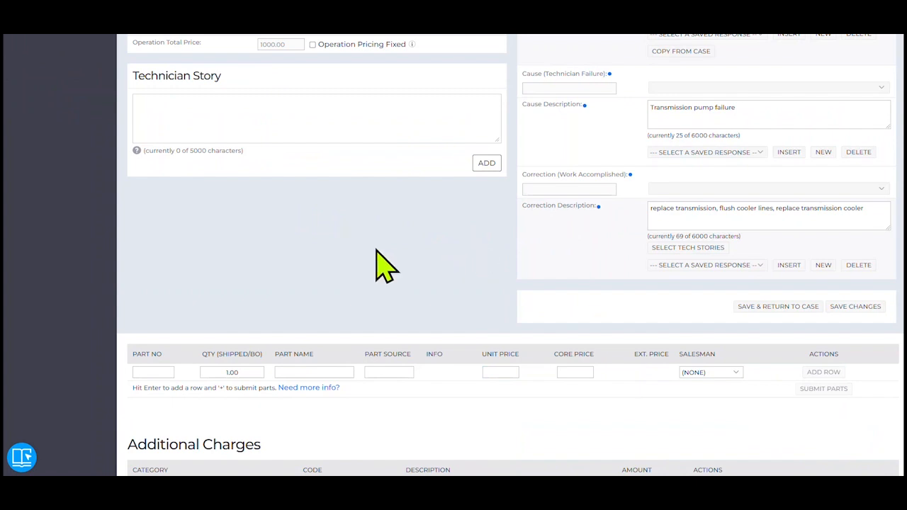
pyautogui.scroll(-1, 318, 255)
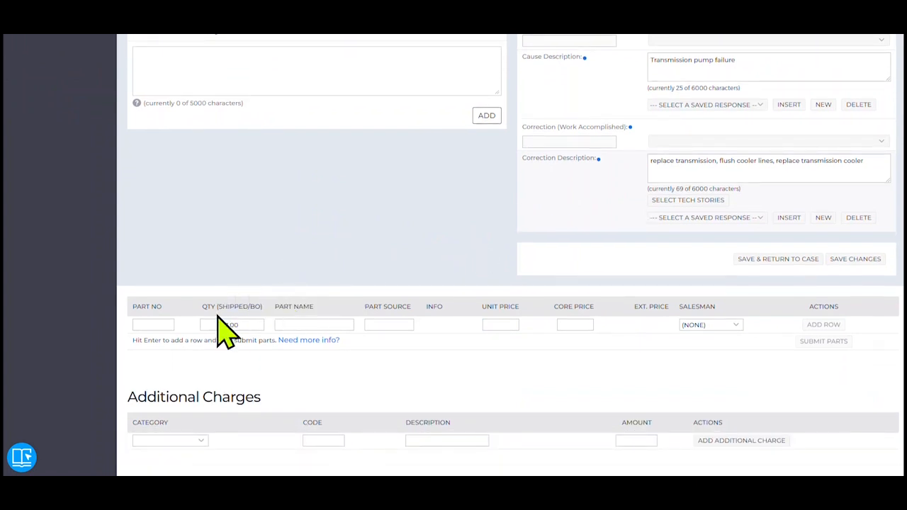
pyautogui.rightClick(142, 325)
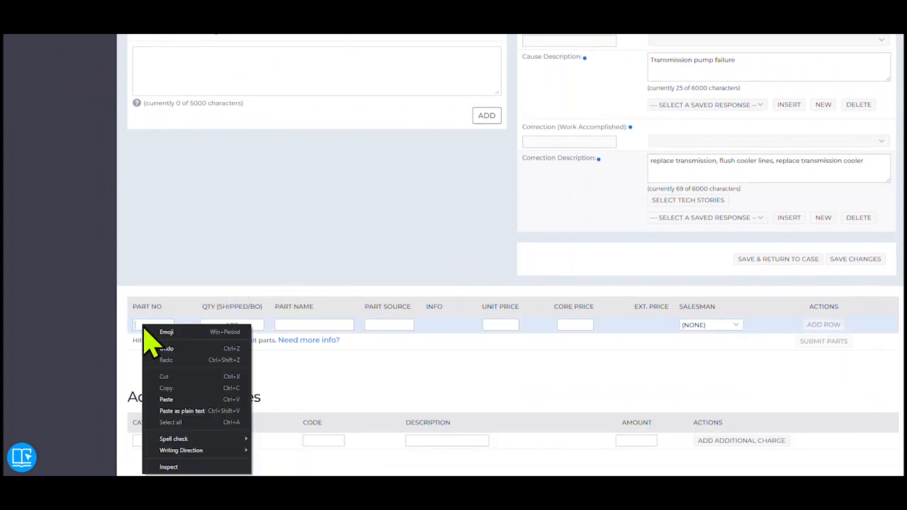
pyautogui.click(180, 399)
pyautogui.click(222, 321)
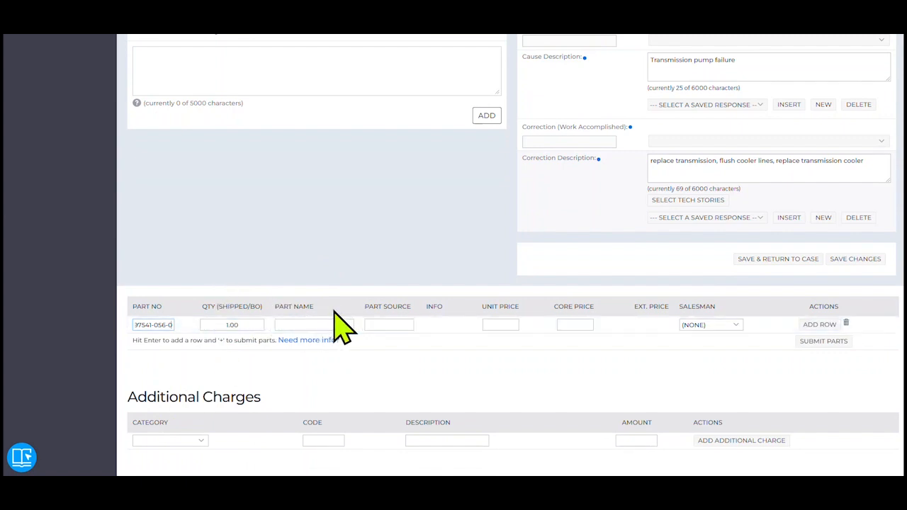
pyautogui.click(312, 324)
pyautogui.write('trans')
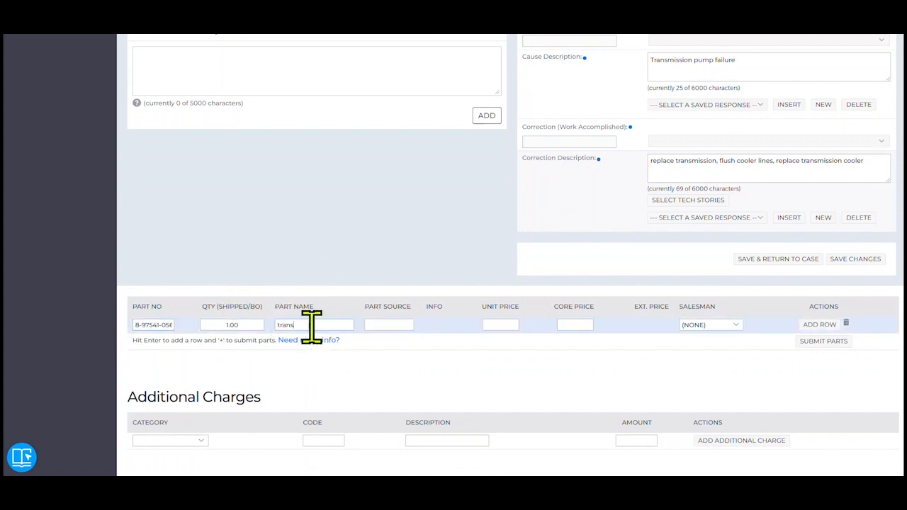
pyautogui.write('mission assembly')
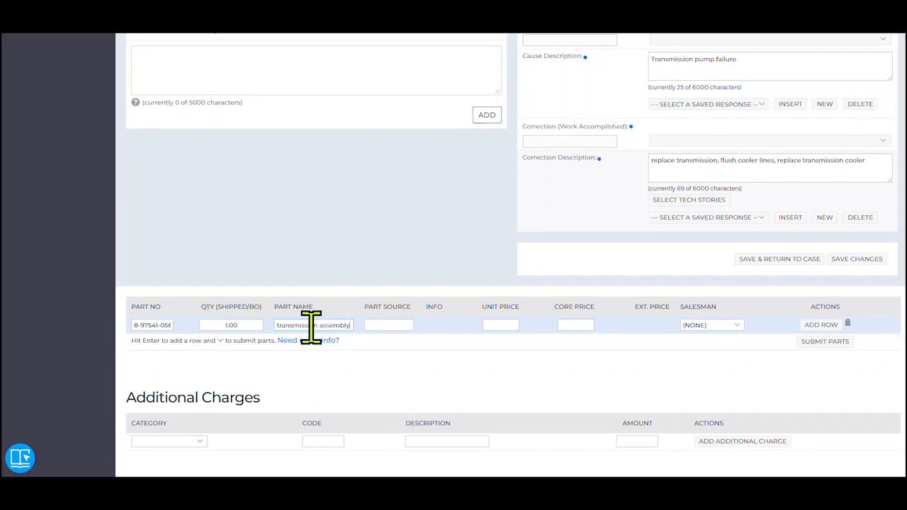
pyautogui.click(500, 325)
pyautogui.write('1500.00')
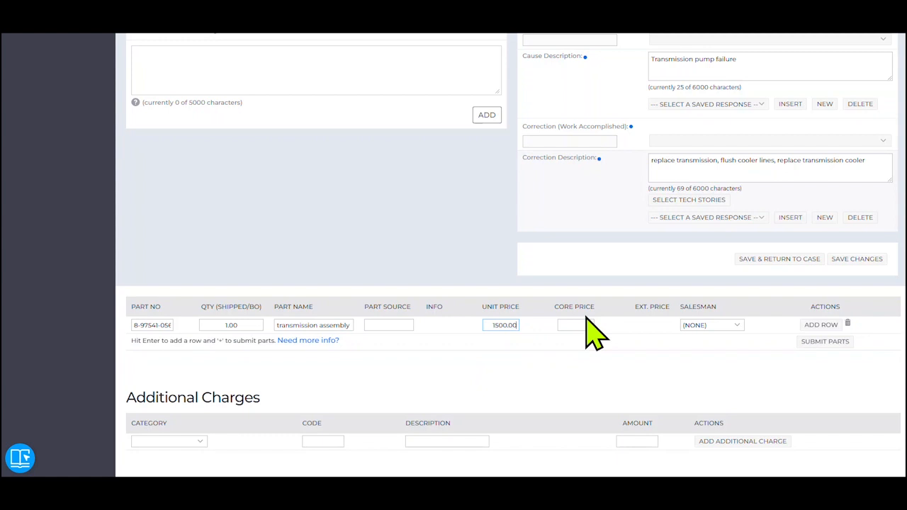
pyautogui.click(822, 326)
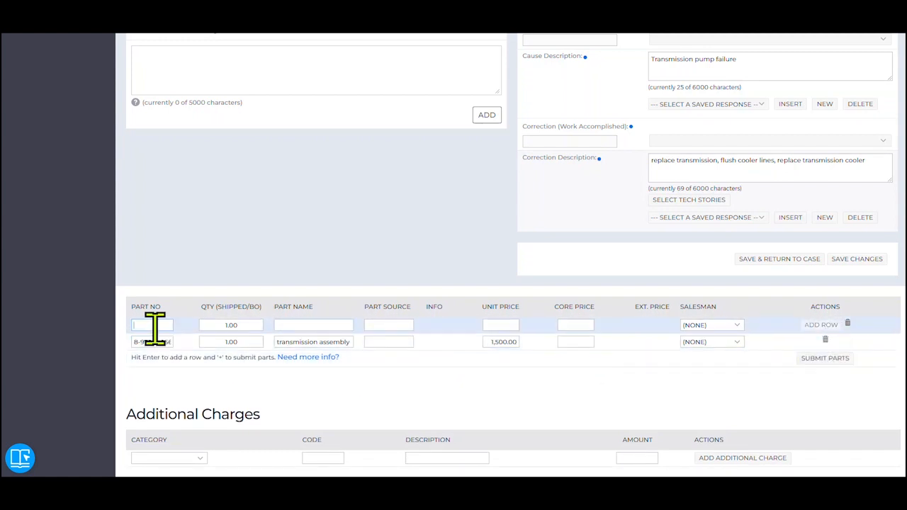
pyautogui.write('12')
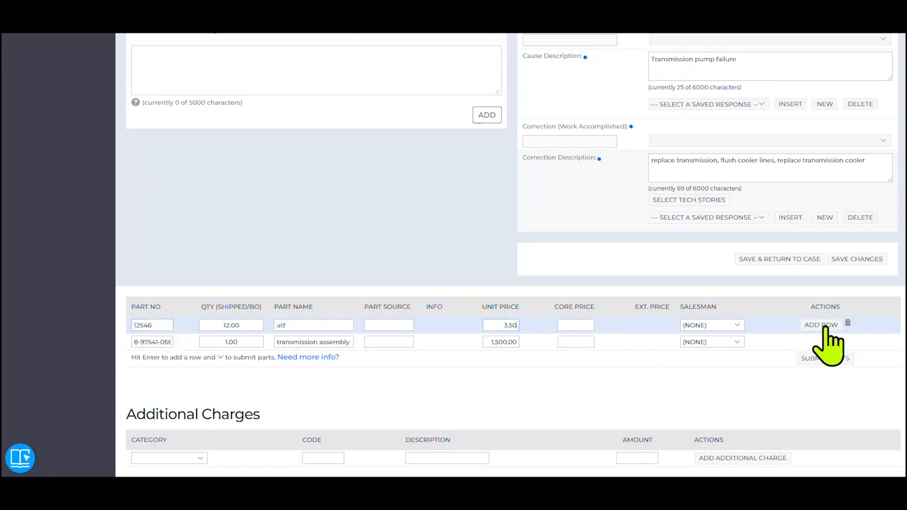
pyautogui.click(822, 326)
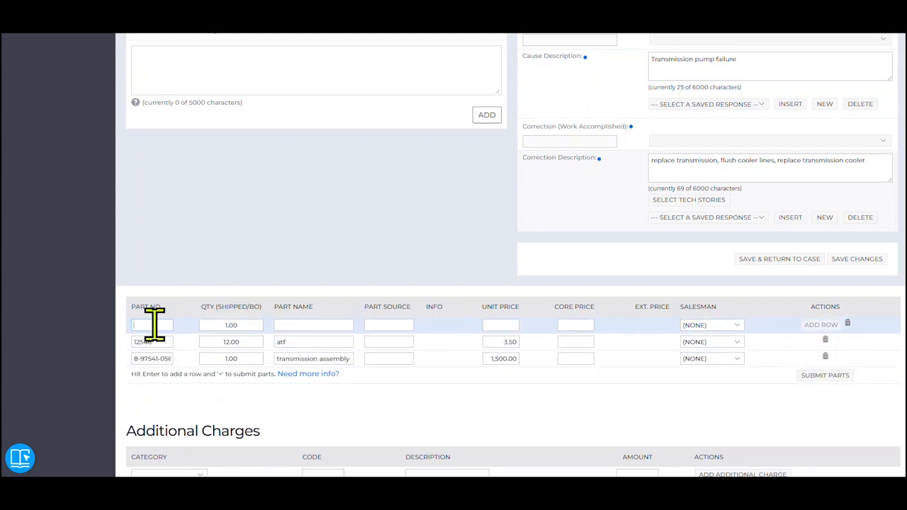
pyautogui.write('1234567889')
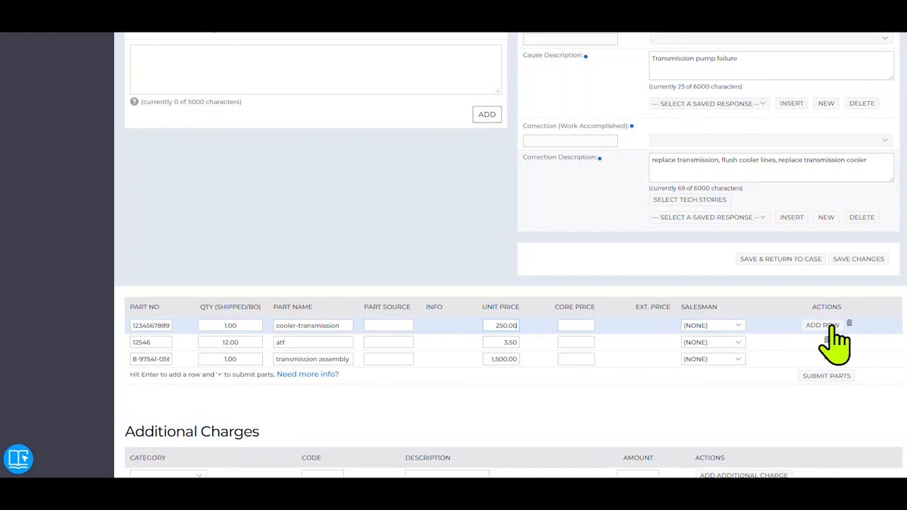
pyautogui.click(821, 324)
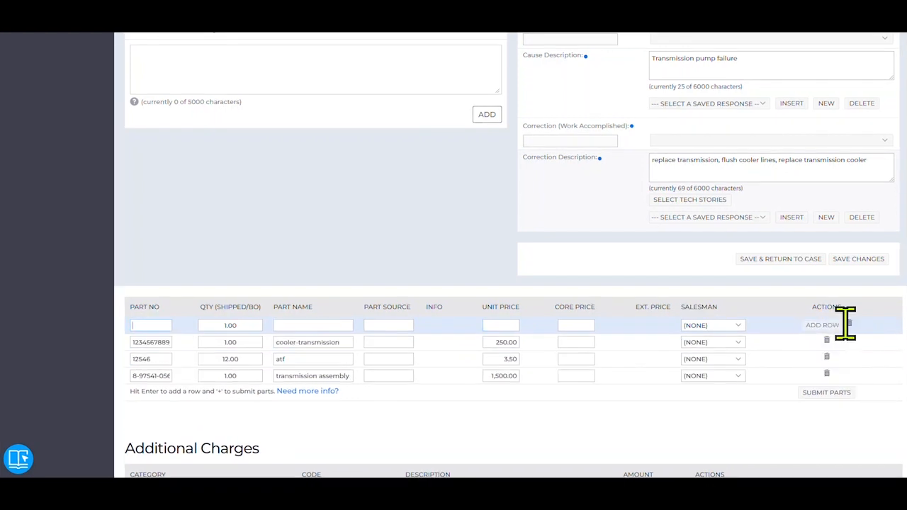
pyautogui.click(826, 392)
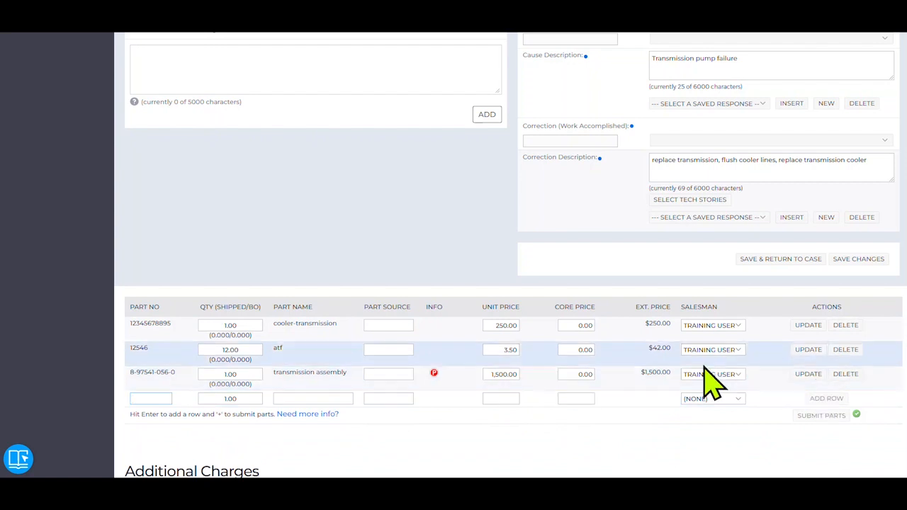
# - Add an additional charge in the TOWING category with the description "local tow" and an amount of 150.00
pyautogui.scroll(-3, 433, 432)
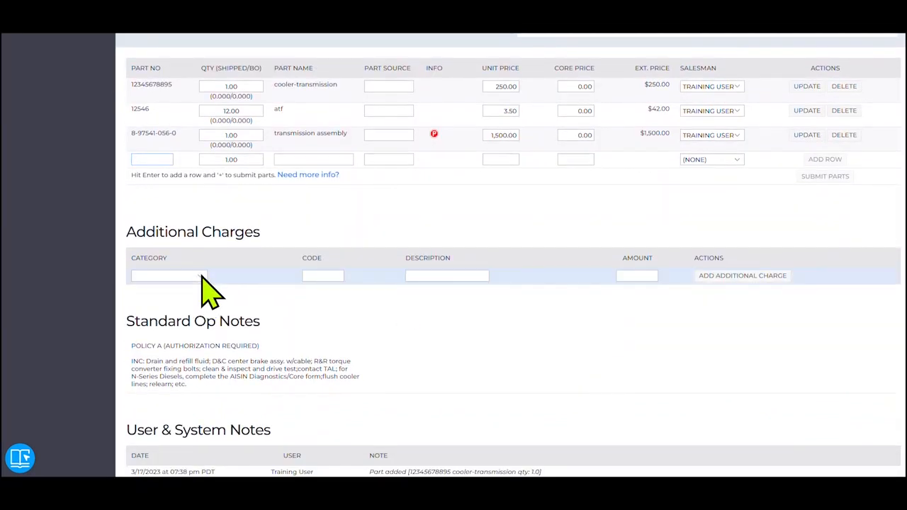
pyautogui.click(202, 276)
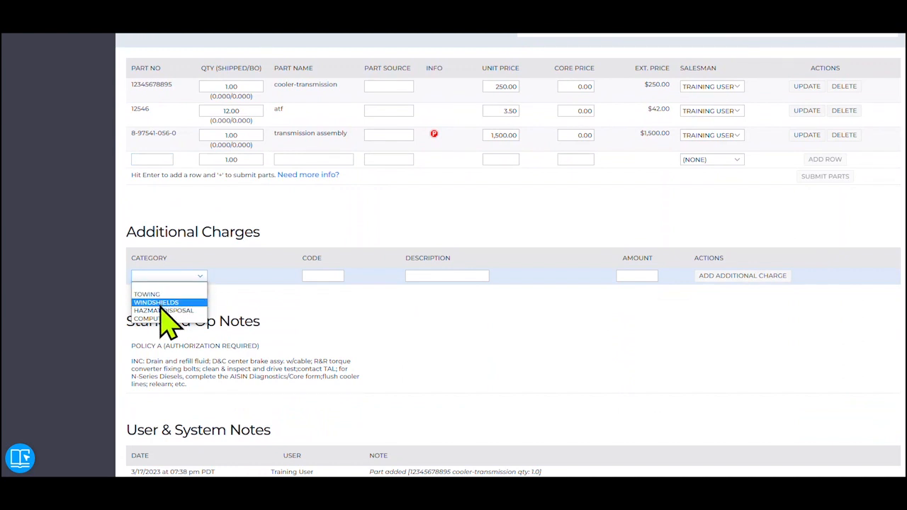
pyautogui.click(146, 294)
pyautogui.click(414, 276)
pyautogui.write('local to')
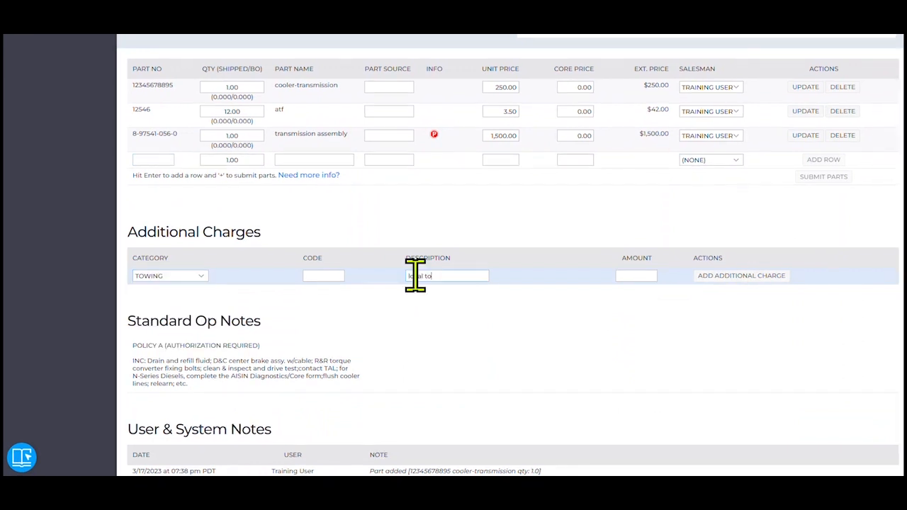
pyautogui.write('w')
pyautogui.click(634, 276)
pyautogui.click(746, 276)
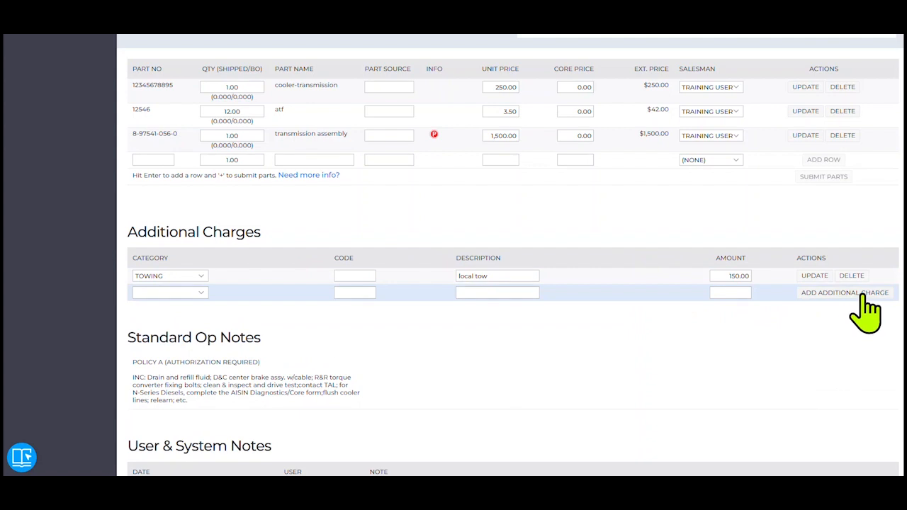
pyautogui.scroll(2, 643, 303)
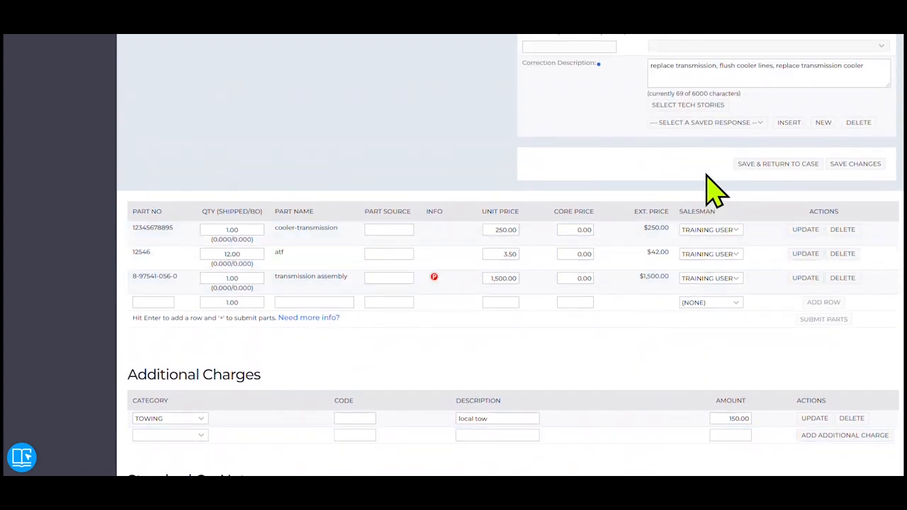
# - Save the transmission operation, return to the case, and open the print/PDF options for the case and estimate
pyautogui.click(788, 167)
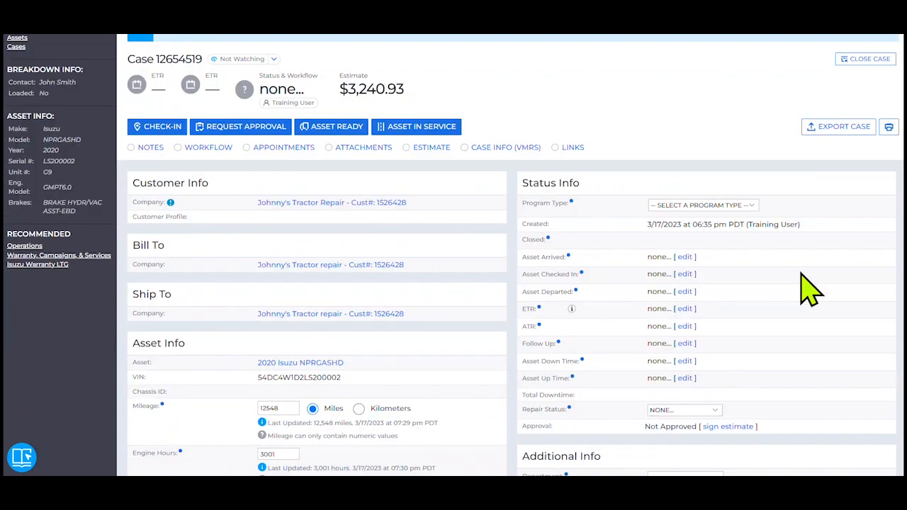
pyautogui.scroll(-5, 794, 290)
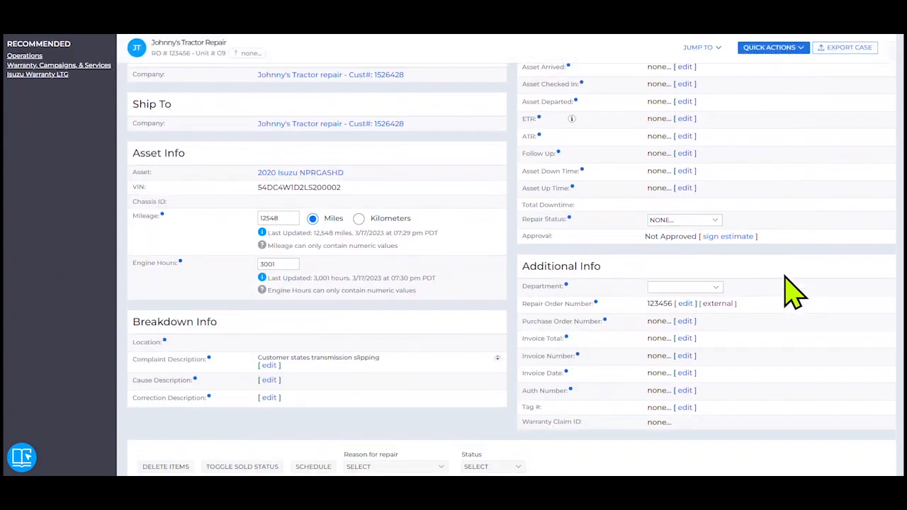
pyautogui.scroll(-1, 794, 290)
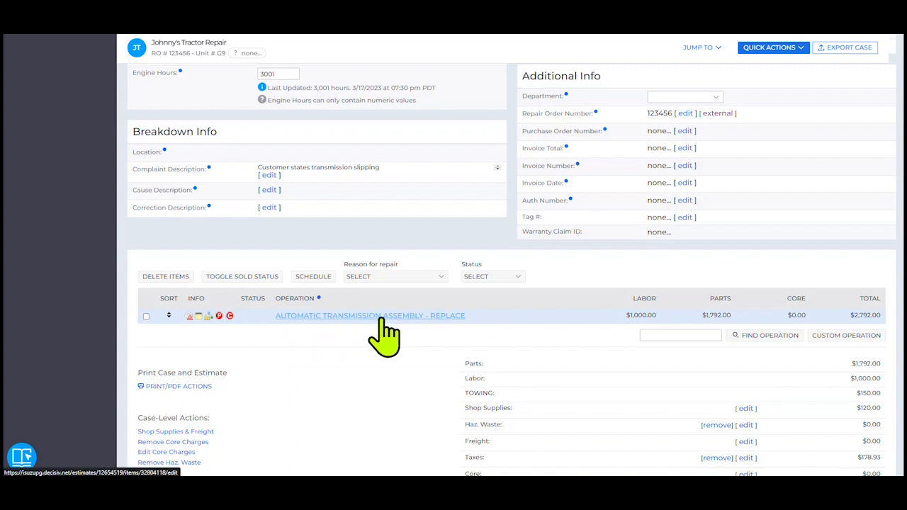
pyautogui.click(193, 387)
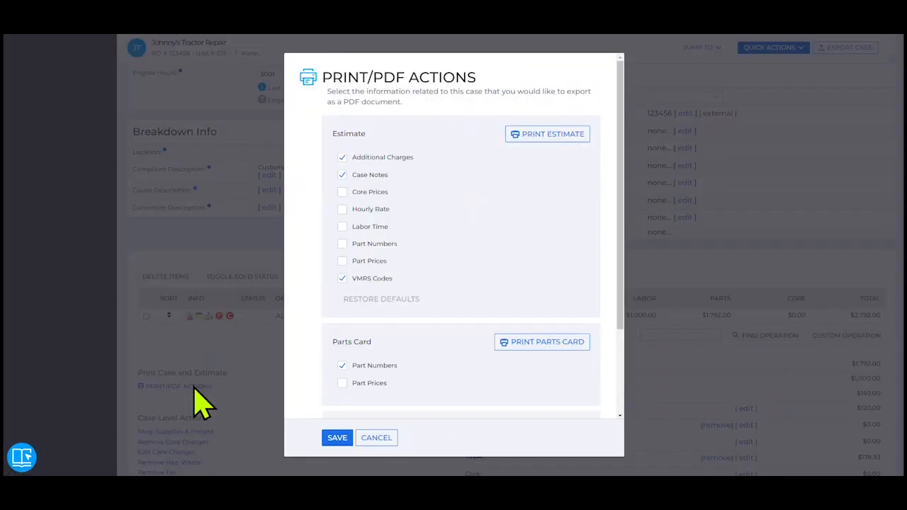
# - Include core prices, hourly rate, labor time, part numbers and part prices in the estimate, print it, and close the print options without saving
pyautogui.click(342, 192)
pyautogui.click(342, 209)
pyautogui.click(343, 226)
pyautogui.click(342, 243)
pyautogui.click(343, 261)
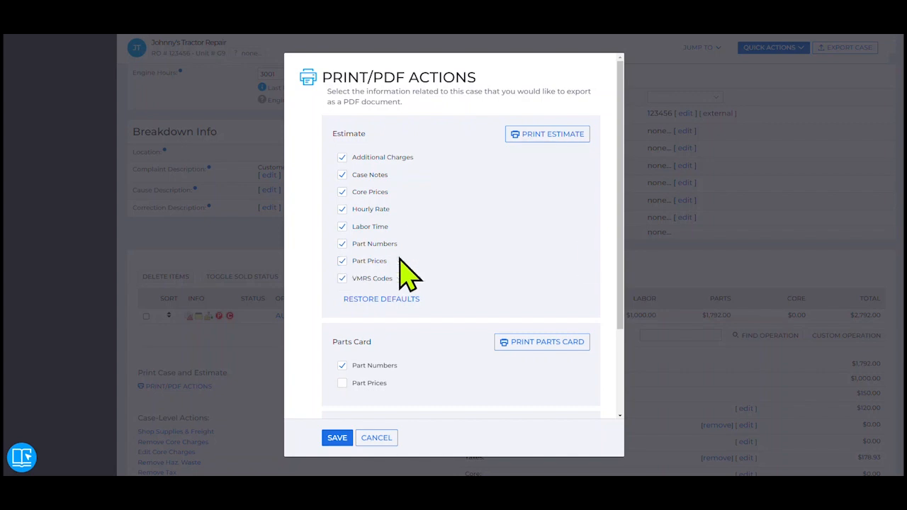
pyautogui.click(568, 137)
pyautogui.click(376, 437)
pyautogui.scroll(10, 688, 345)
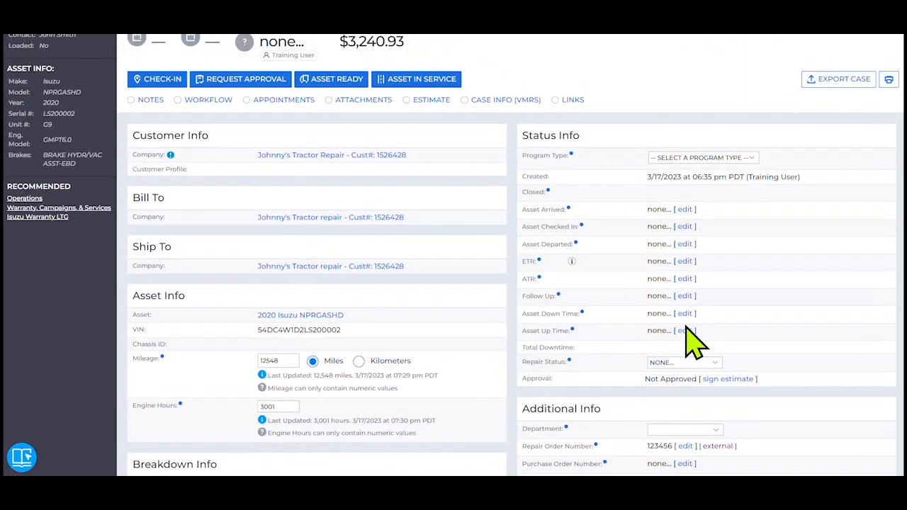